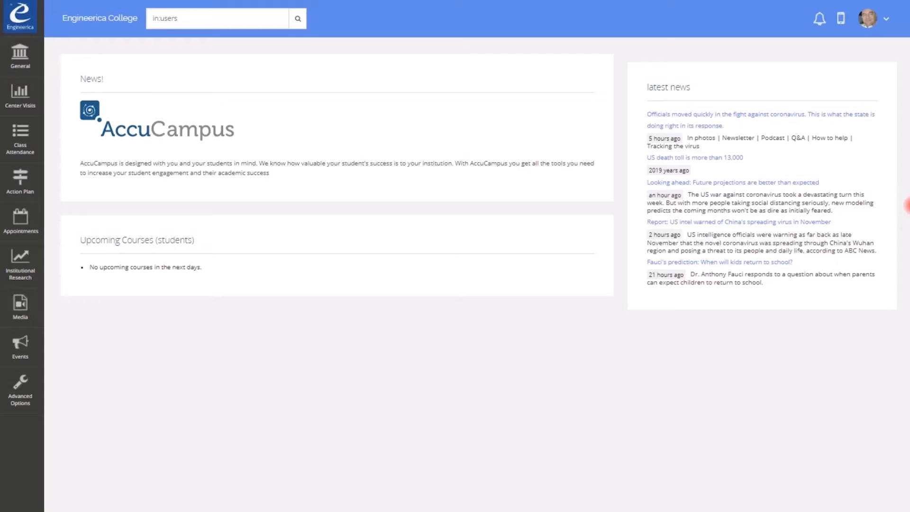
- Open General > Users and filter the list by role, first Administrator, then Staff member
left_click(20, 55)
left_click(61, 56)
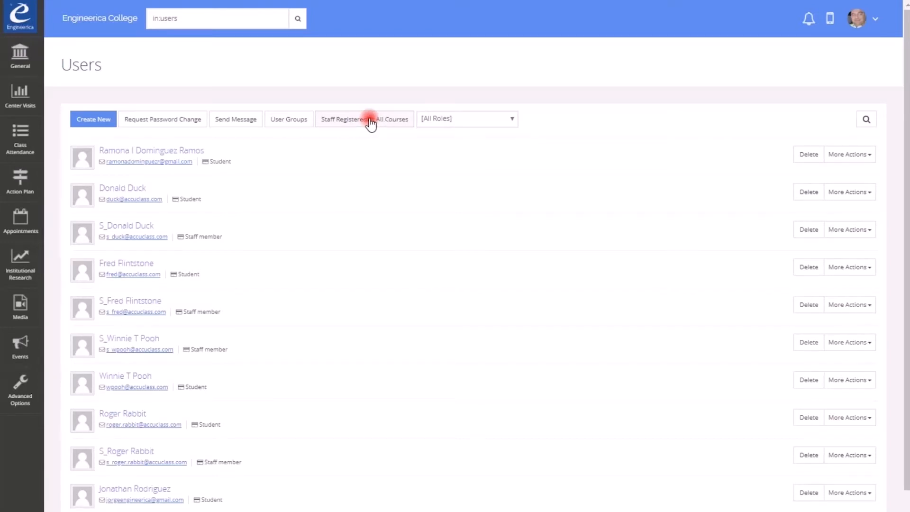
left_click(511, 119)
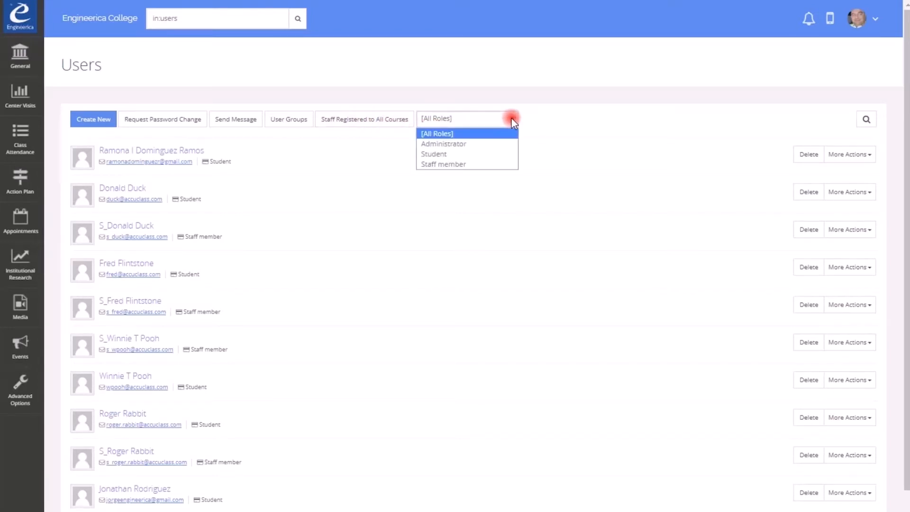
left_click(470, 144)
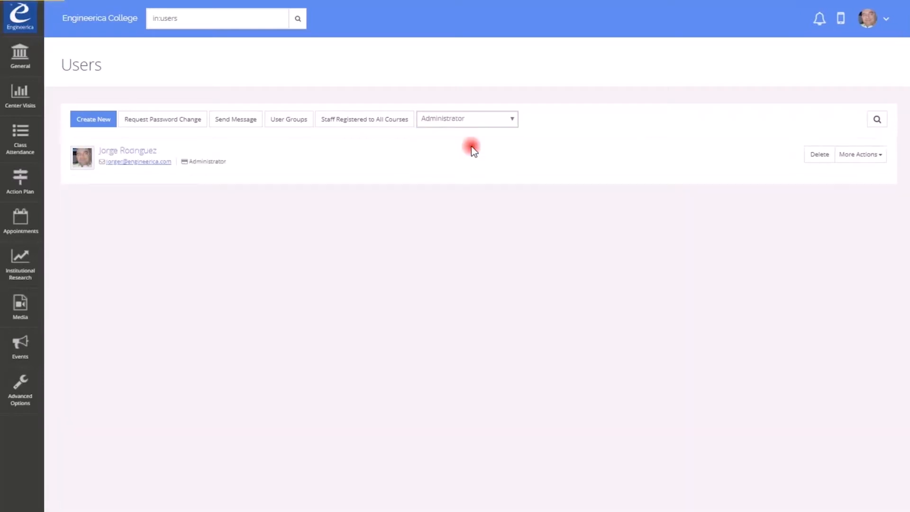
left_click(480, 120)
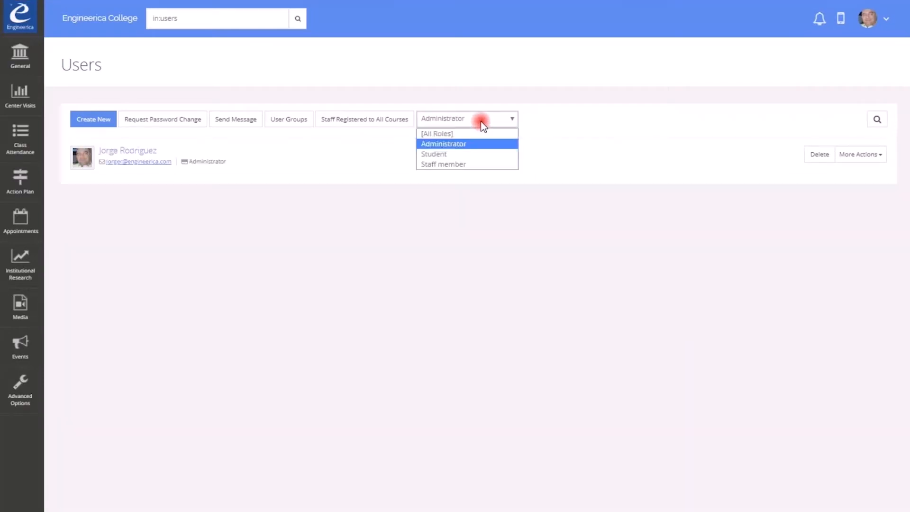
left_click(468, 146)
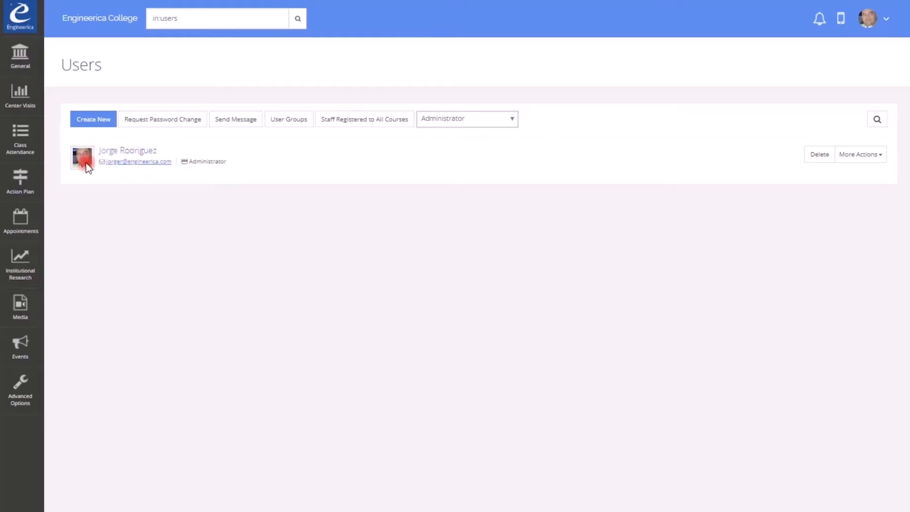
left_click(513, 121)
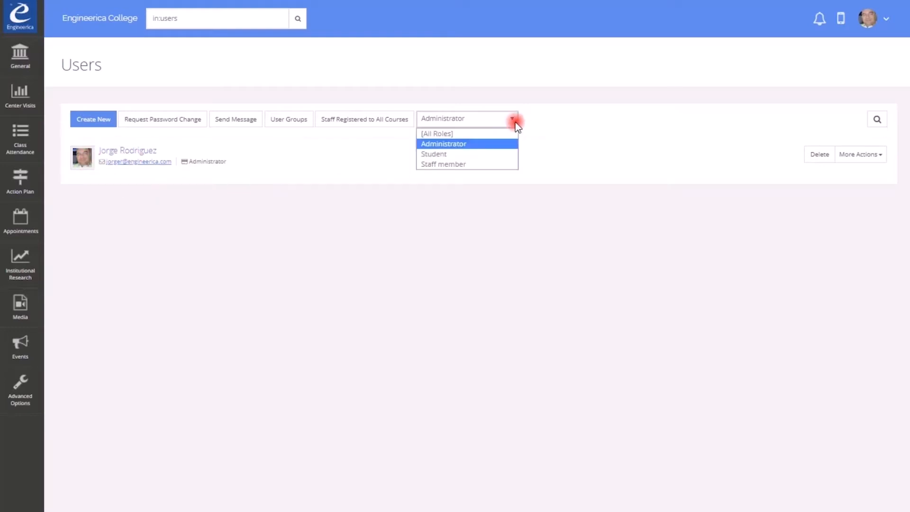
left_click(476, 164)
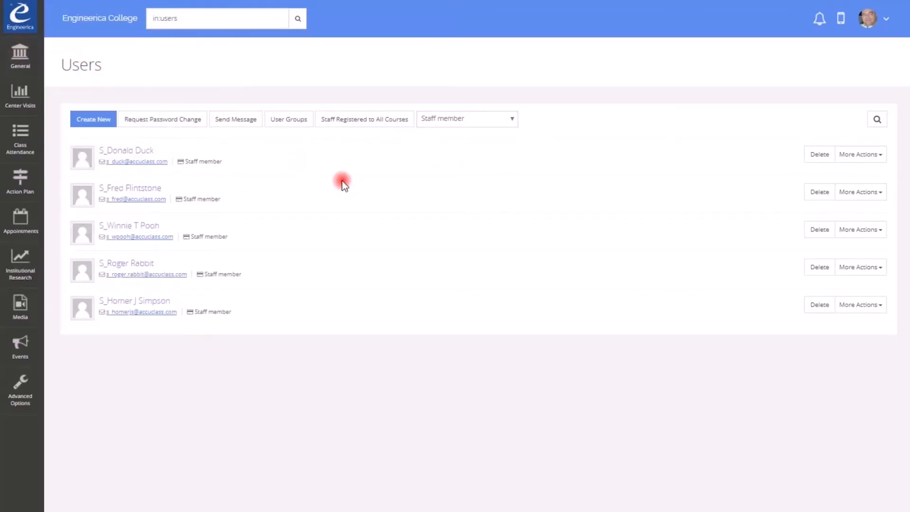
- Try the Search Users filters (search area, first and last name), then return to the unfiltered Users list
left_click(879, 120)
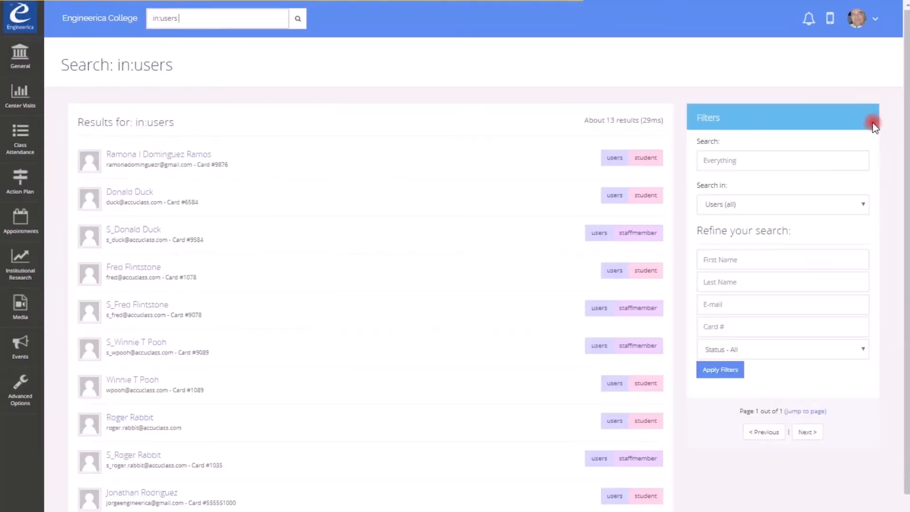
left_click(823, 160)
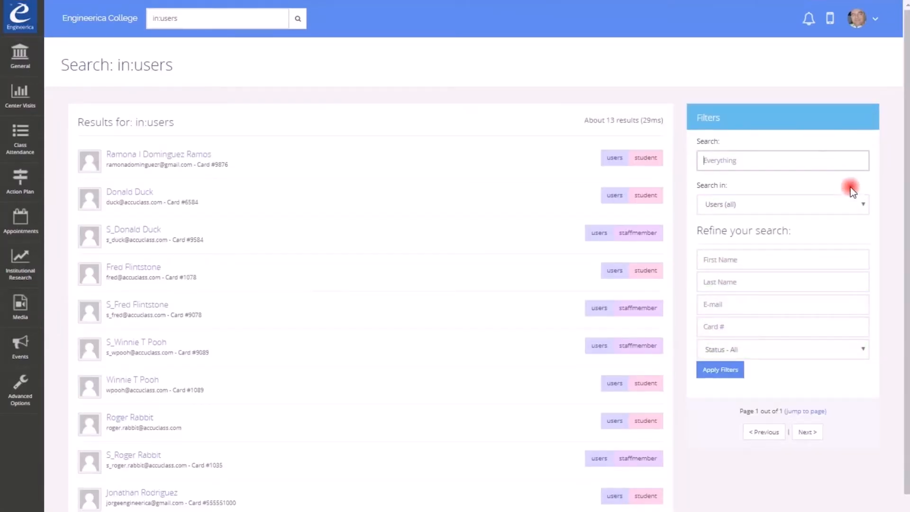
left_click(865, 207)
mouse_move(870, 322)
left_mouse_down()
mouse_move(866, 303)
mouse_move(870, 320)
left_mouse_up()
left_click(879, 269)
left_click(771, 265)
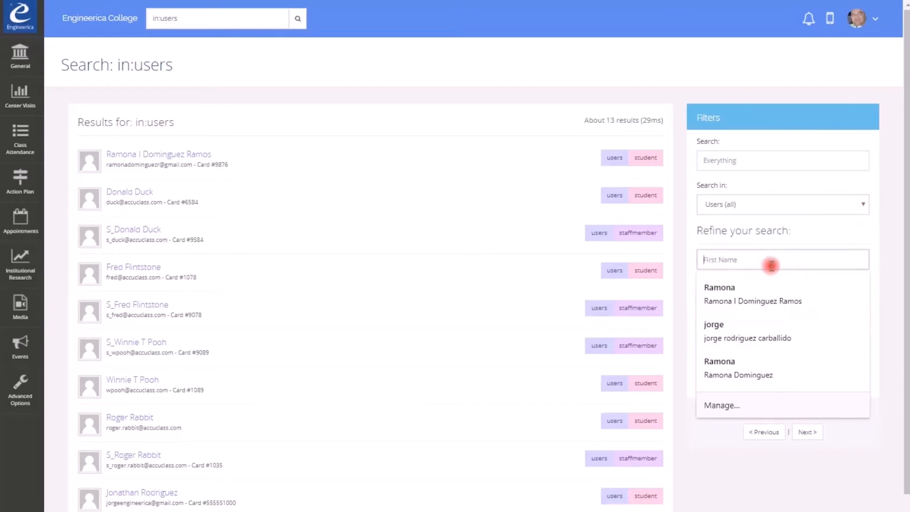
left_click(879, 321)
left_click(790, 285)
left_click(892, 318)
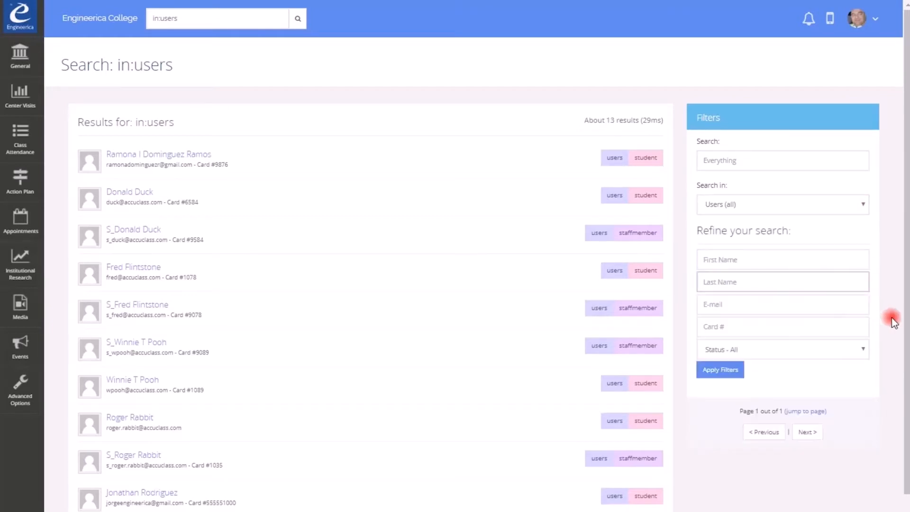
left_click(32, 62)
left_click(65, 55)
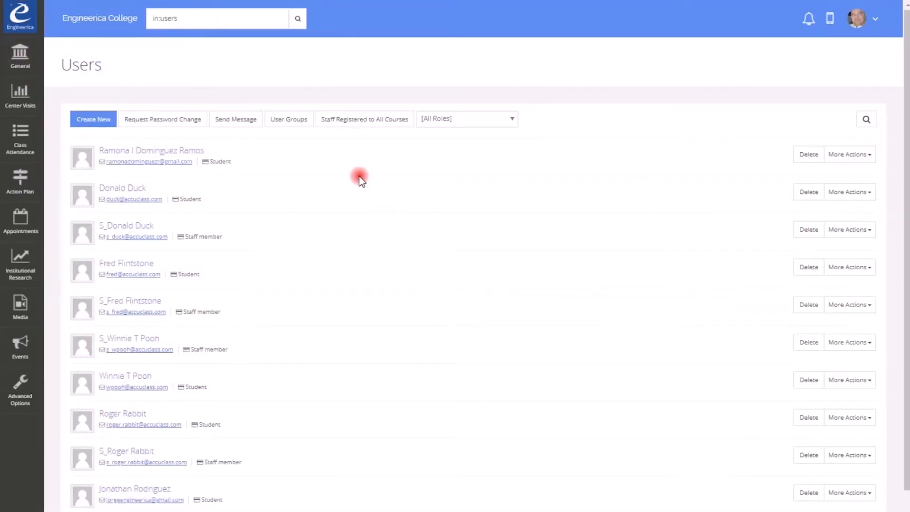
left_click(811, 161)
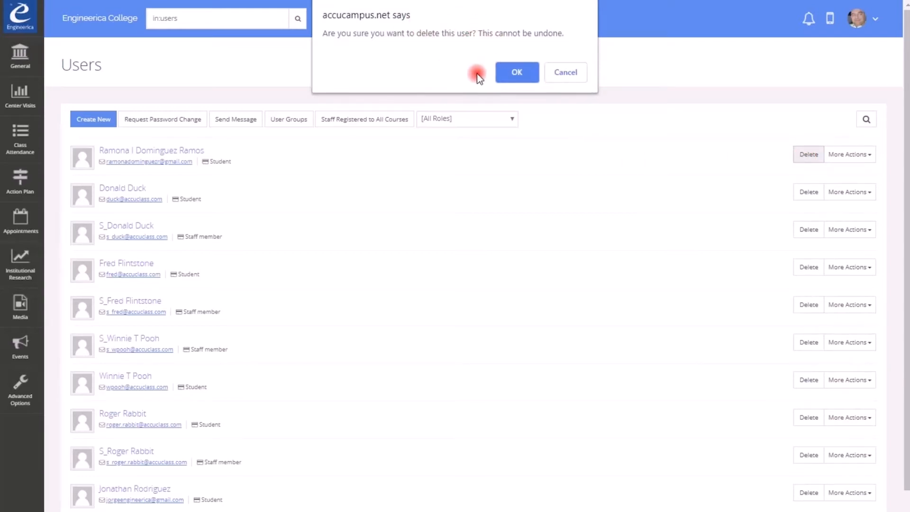
left_click(565, 74)
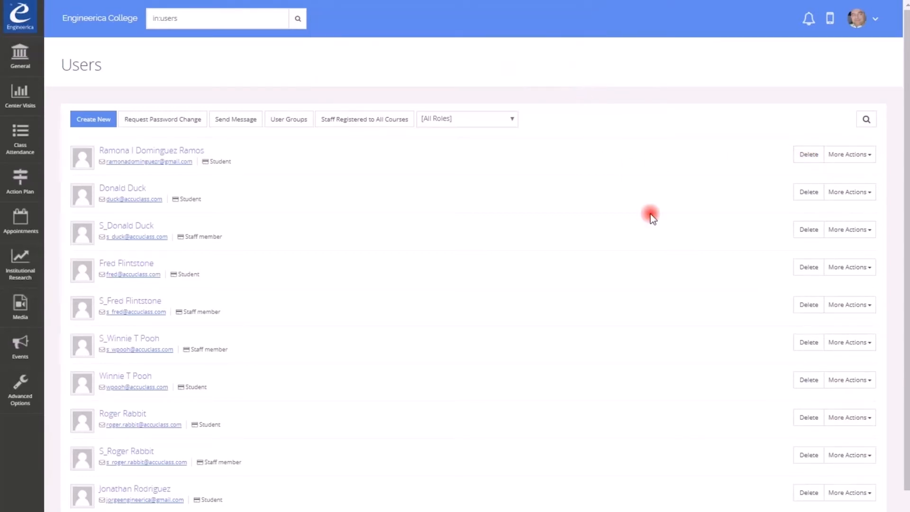
left_click(870, 162)
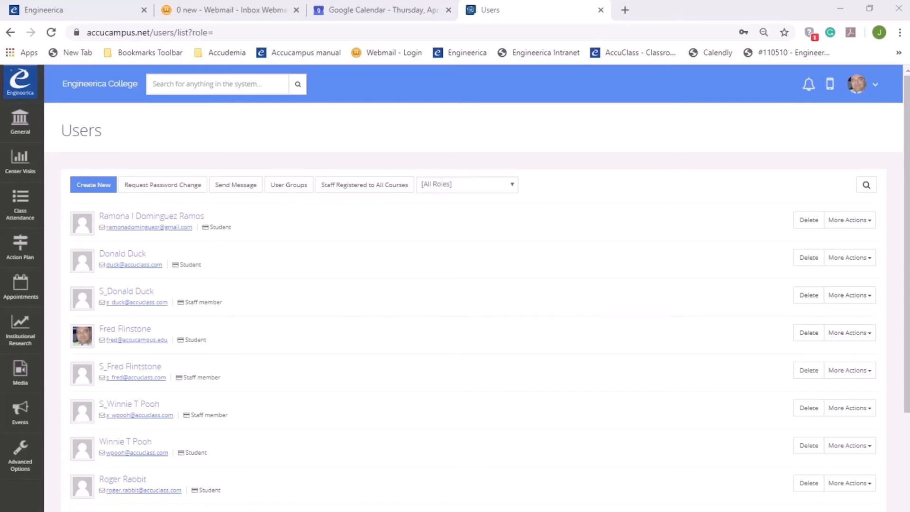
- Scroll the Users list, start a new user with Create New, and scroll through the blank form
scroll(474, 307, "down", 3)
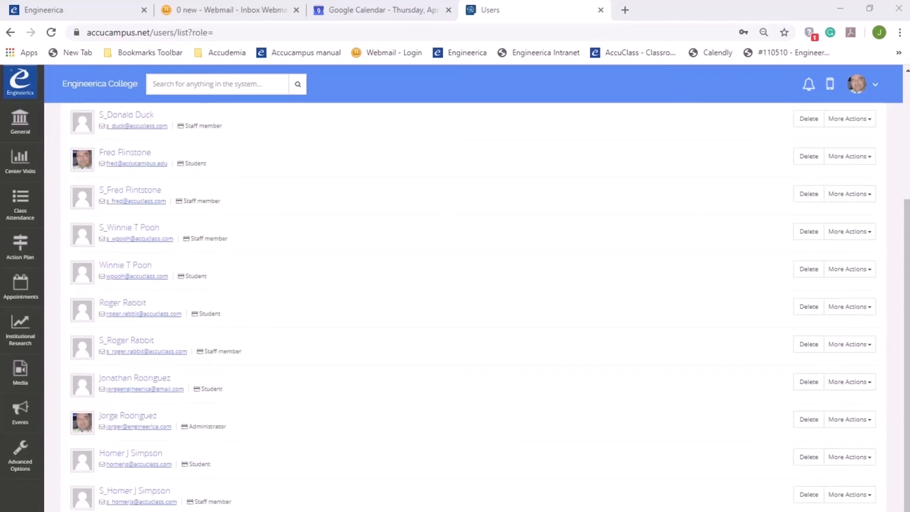
scroll(473, 308, "up", 3)
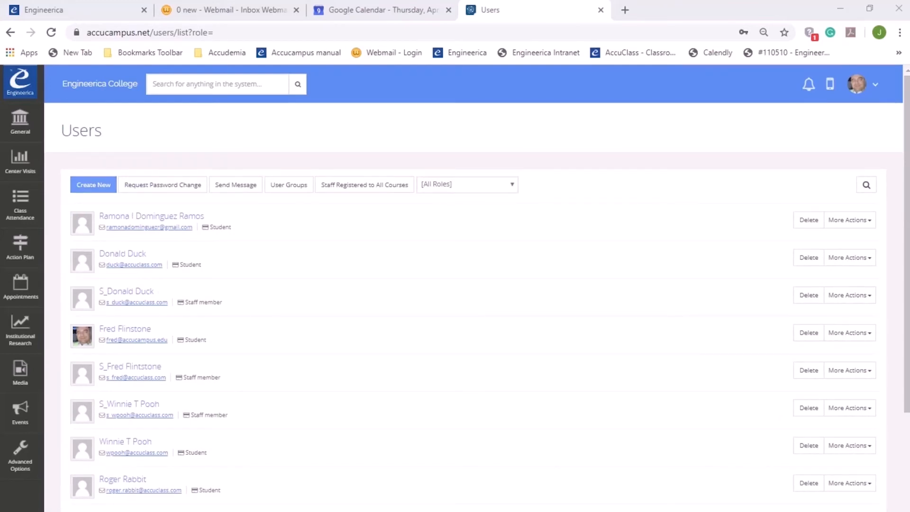
left_click(92, 183)
scroll(593, 393, "down", 6)
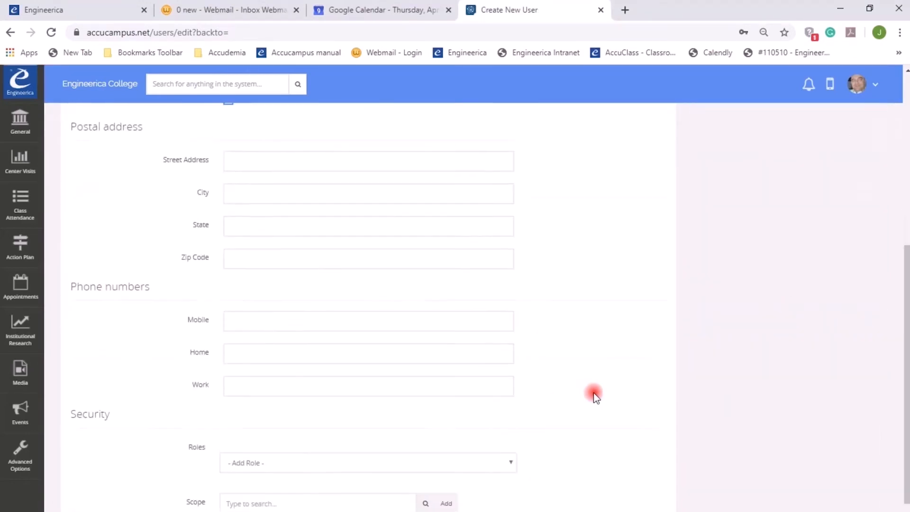
scroll(593, 396, "down", 1)
scroll(592, 394, "up", 7)
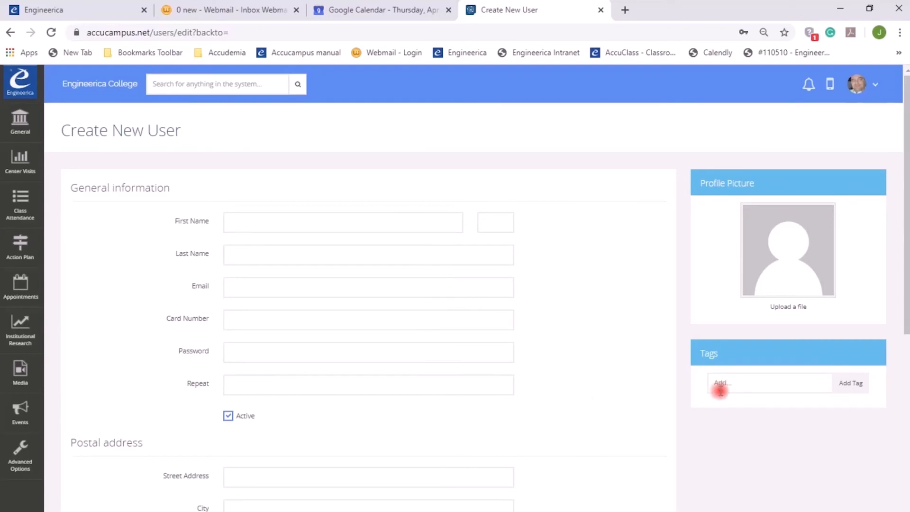
- Add the tag 'baseball player' to the new user
left_click(732, 383)
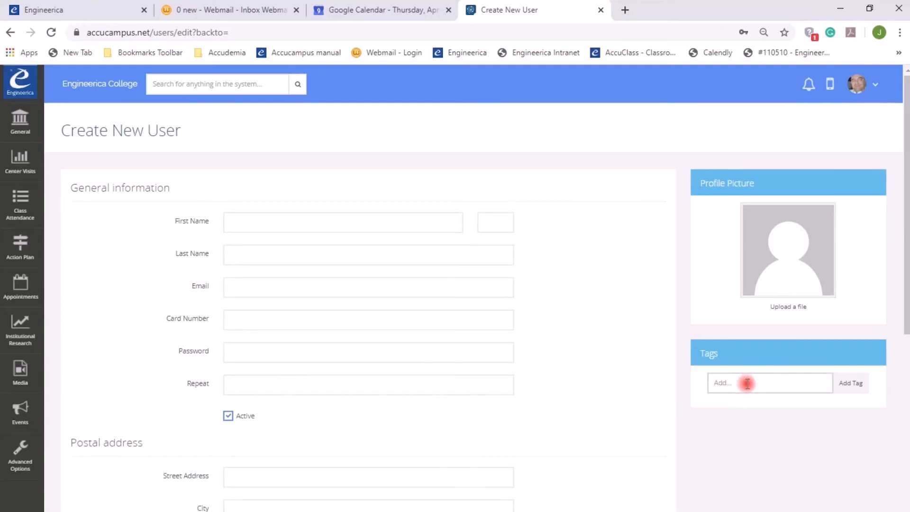
type("baseball player")
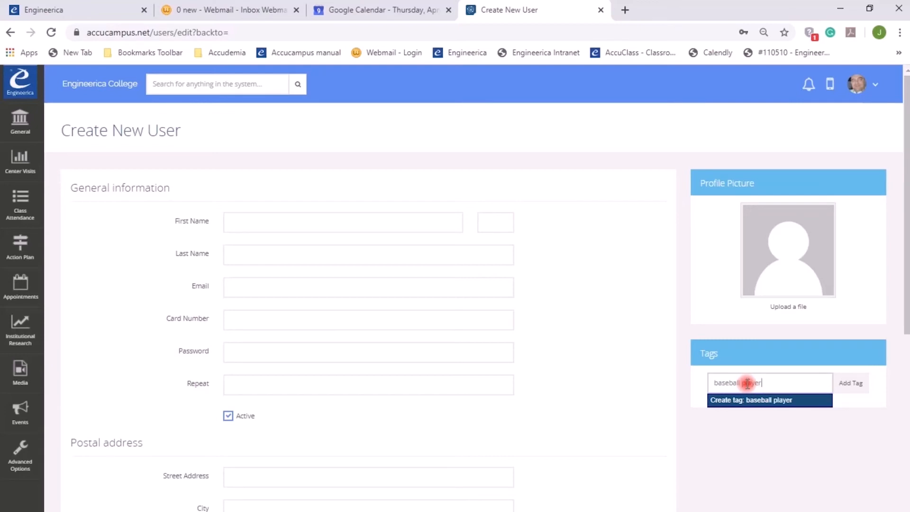
left_click(844, 385)
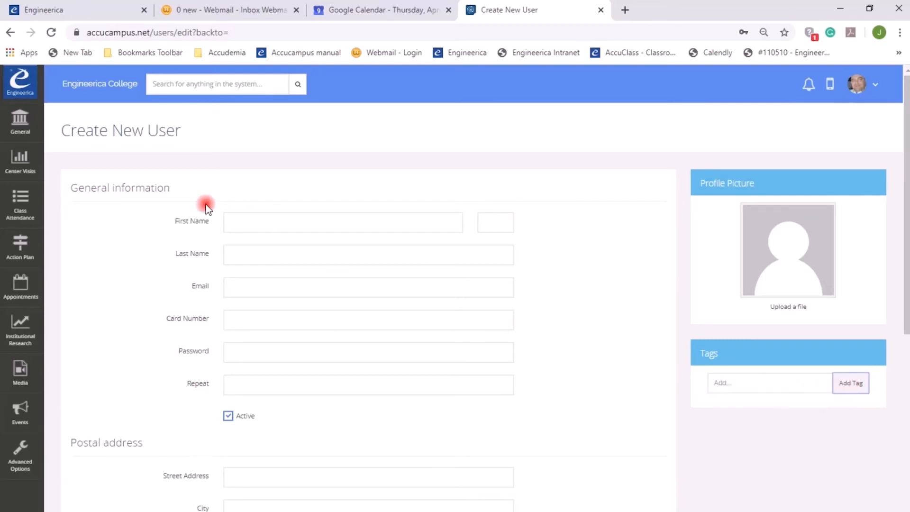
- Enter the new user's first name, middle initial and last name
left_click(234, 222)
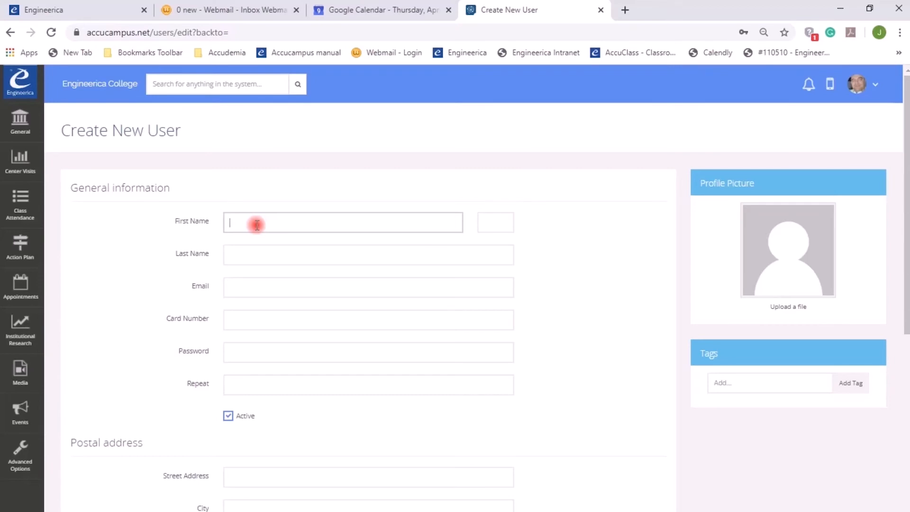
type("Fred")
key("Tab")
type("I")
key("Tab")
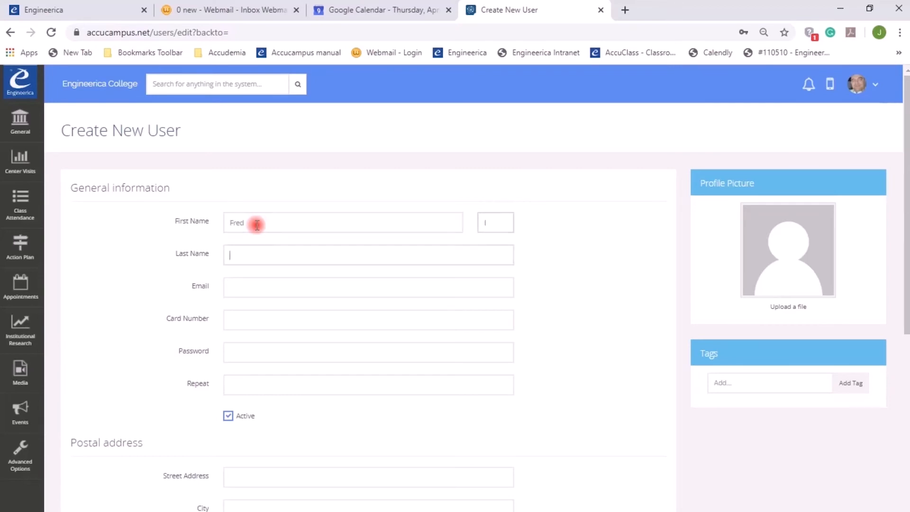
type("Flin")
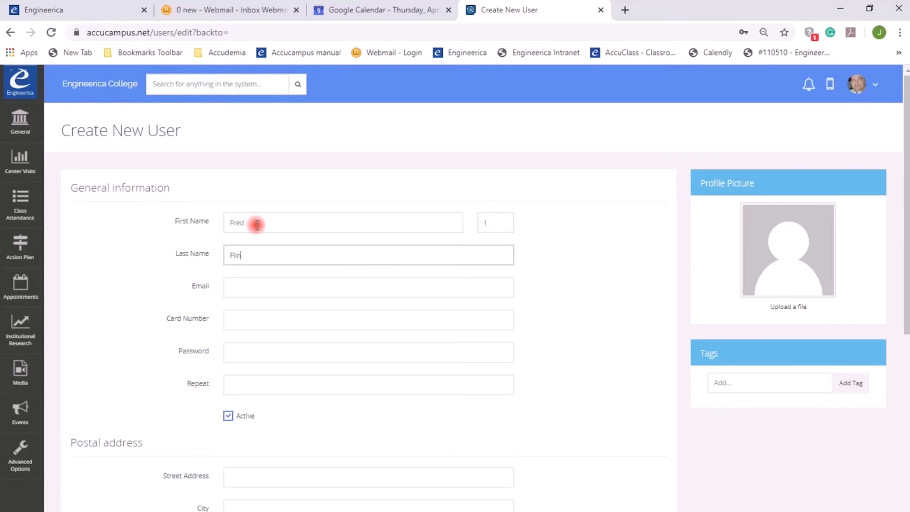
type("stone")
- Enter the user's e-mail address and card number, then fill in and confirm the password
key("Tab")
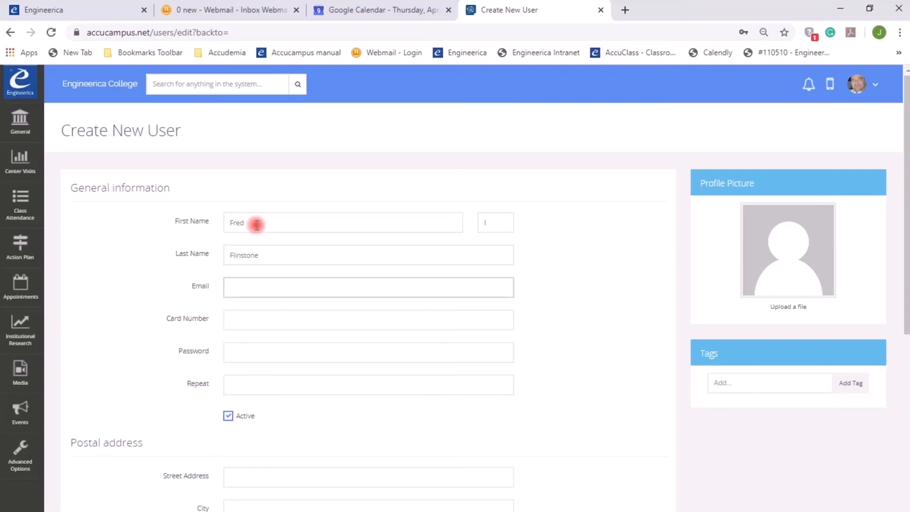
key("Tab")
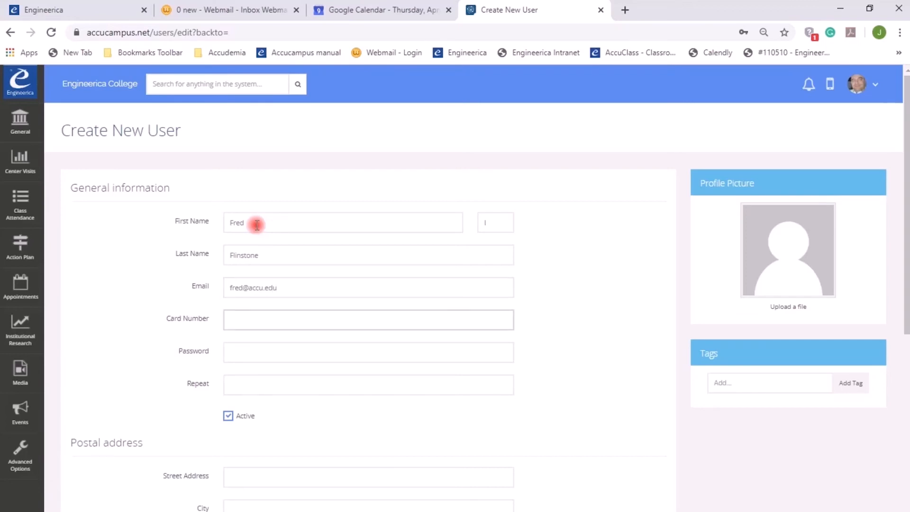
key("Tab")
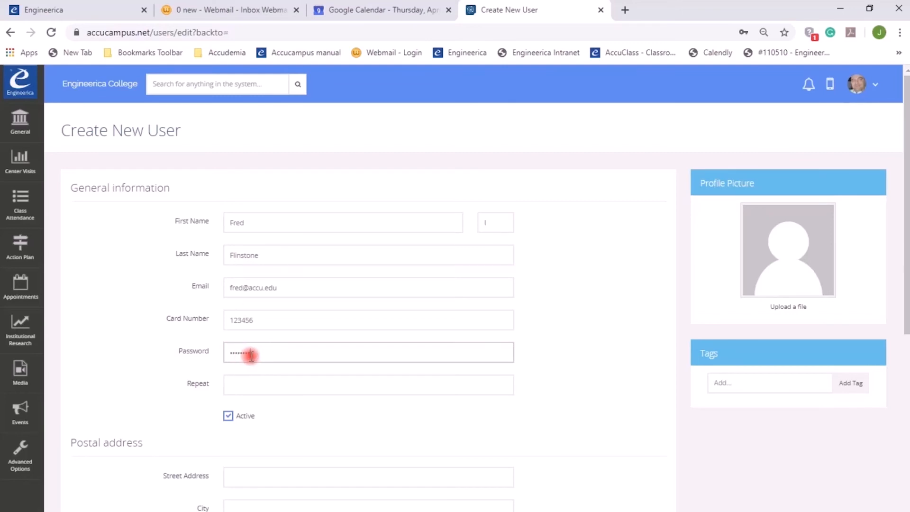
left_click(245, 384)
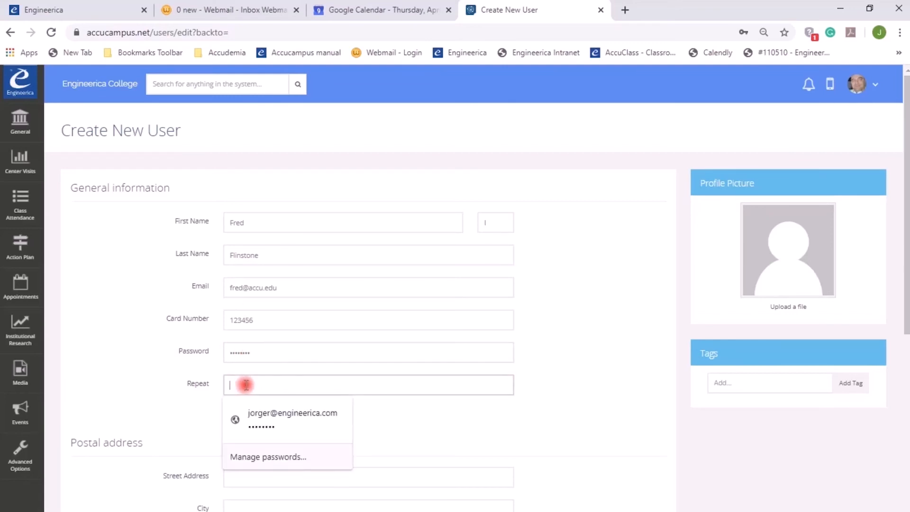
type("•")
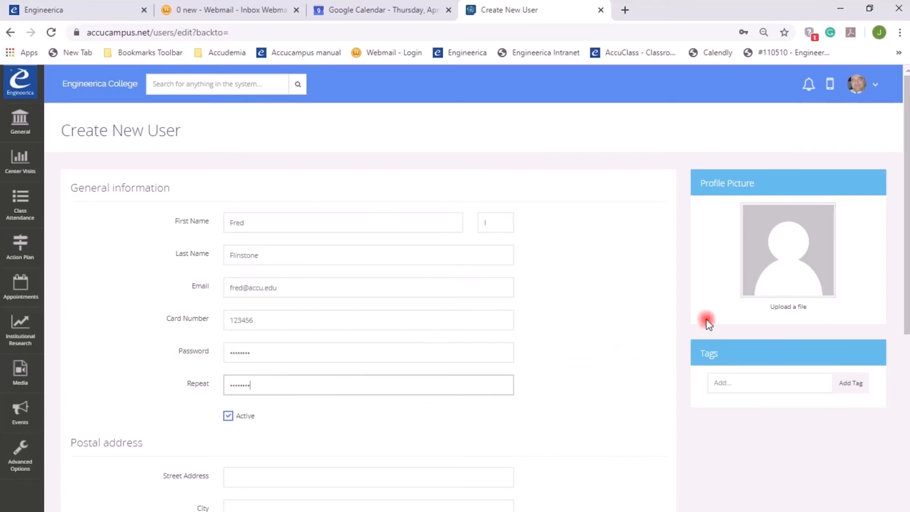
- Upload the cartoon caveman image as the profile picture and keep the account marked Active
left_click(789, 311)
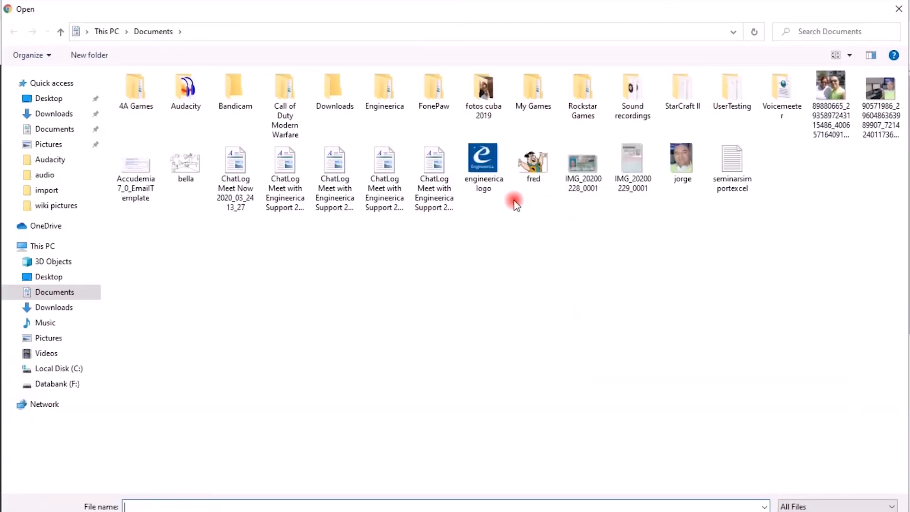
double_click(532, 165)
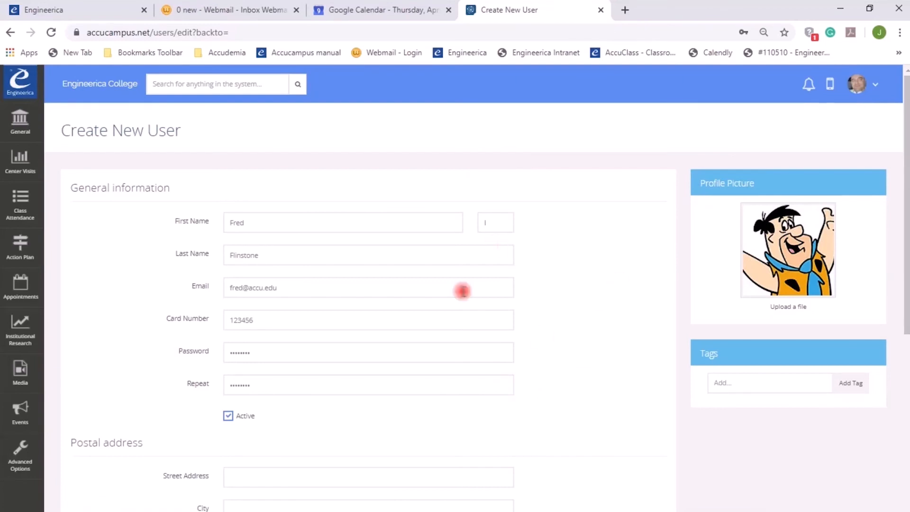
scroll(556, 325, "down", 4)
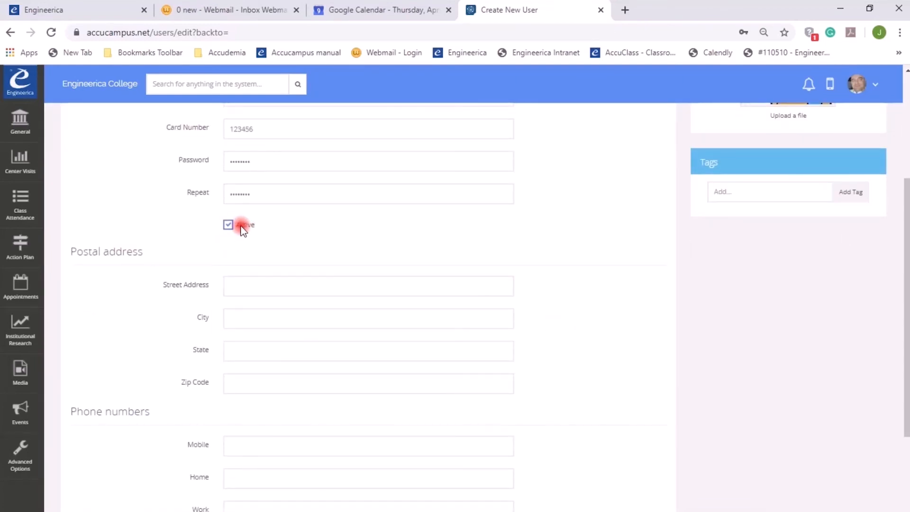
left_click_drag(240, 226, 263, 227)
left_click(227, 226)
- Fill in the postal address: paste the street address, then enter the city and zip code
scroll(286, 244, "down", 2)
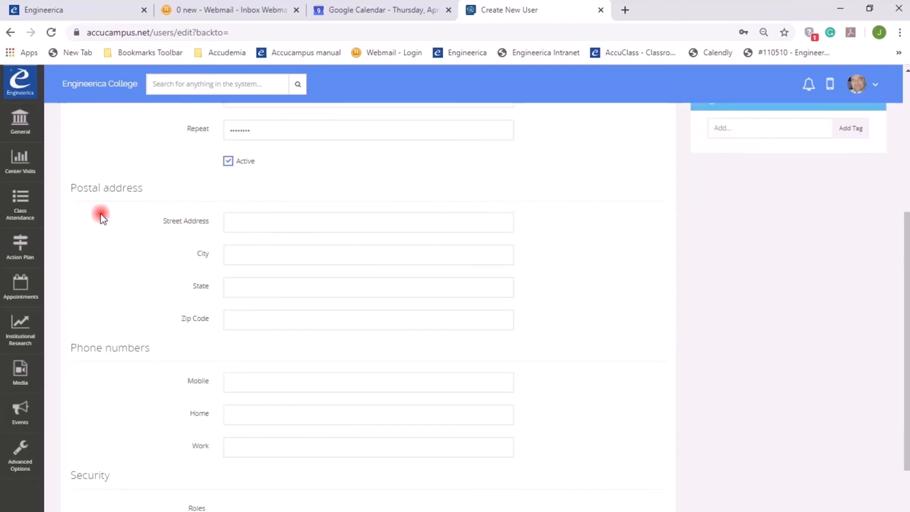
left_click_drag(71, 188, 150, 195)
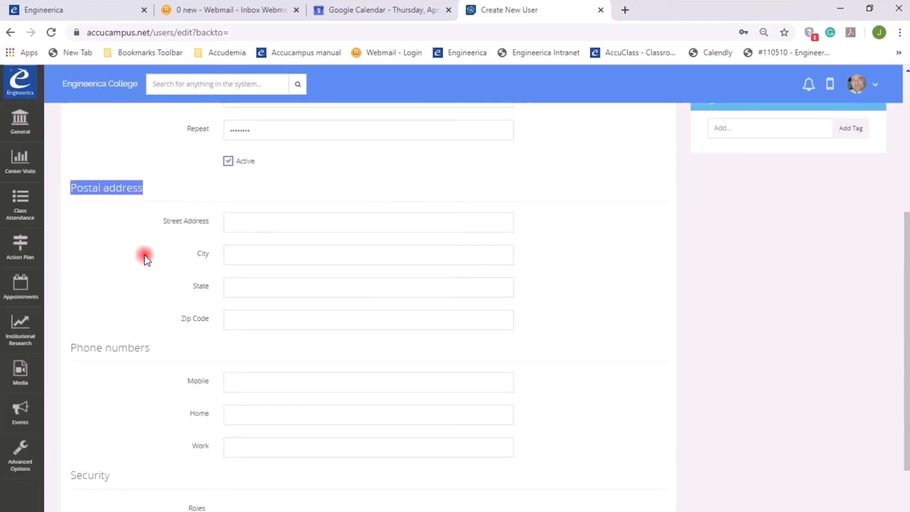
left_click(229, 223)
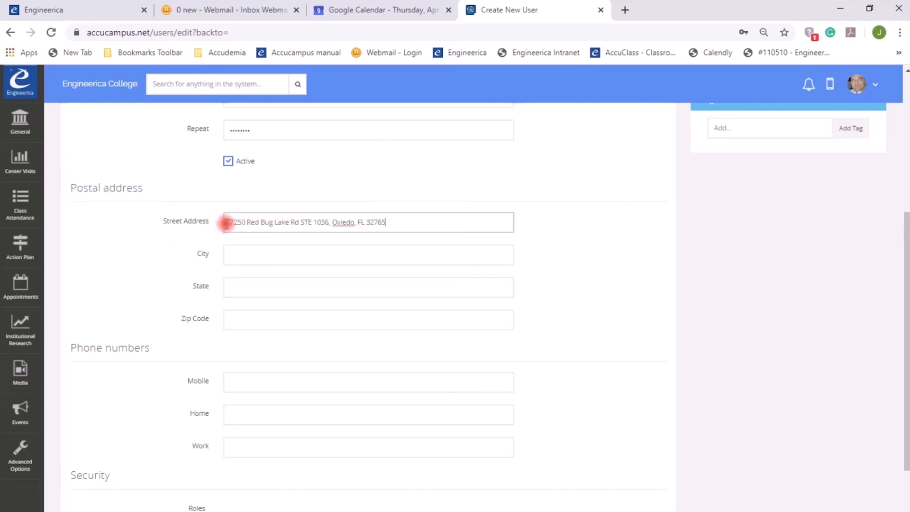
left_click(242, 254)
type("orl")
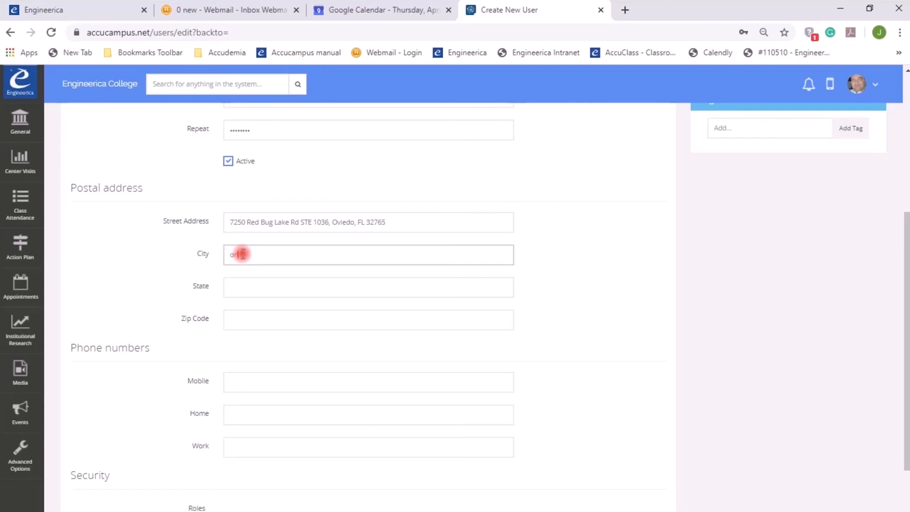
type("ando")
key("Tab")
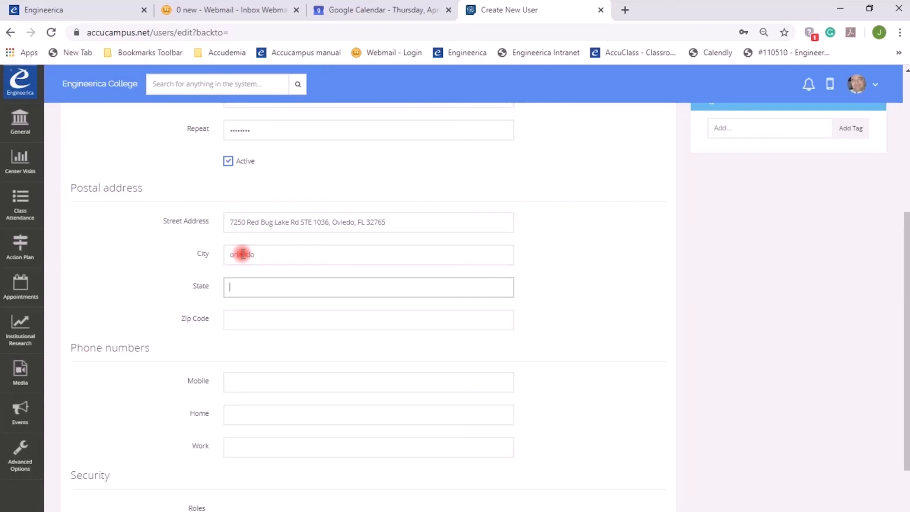
key("Tab")
type("32829")
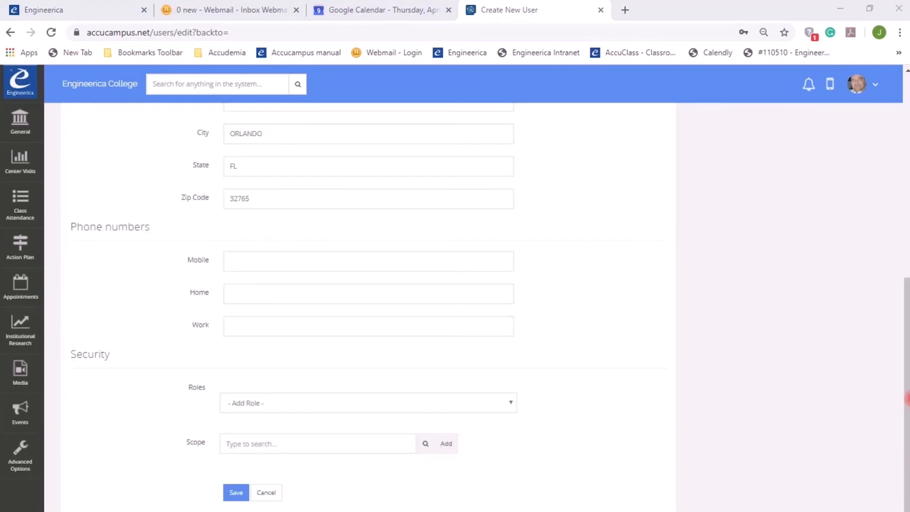
- Enter the user's mobile, home and work phone numbers
left_click(230, 268)
left_click(232, 261)
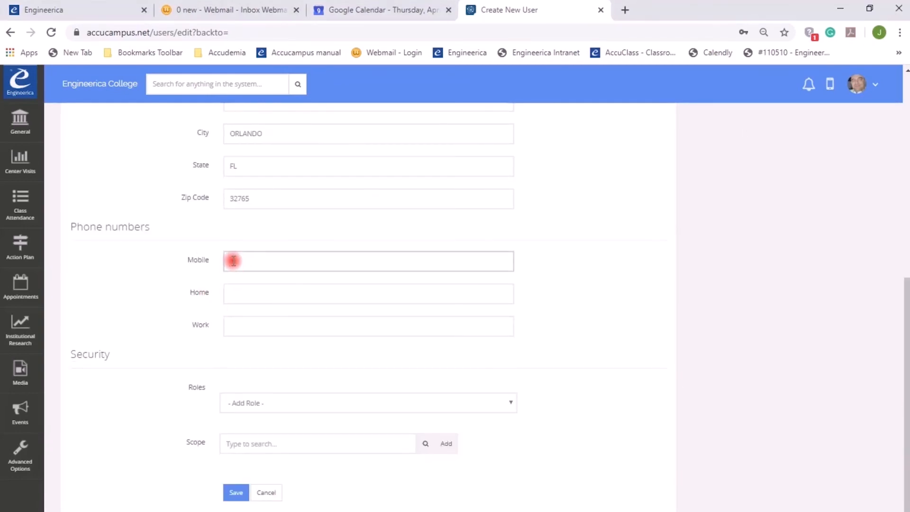
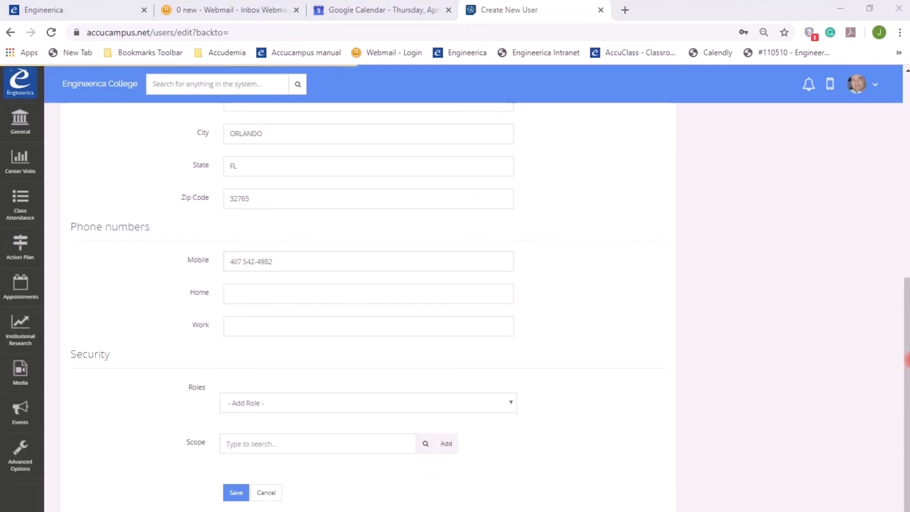
left_click(493, 335)
left_click(300, 290)
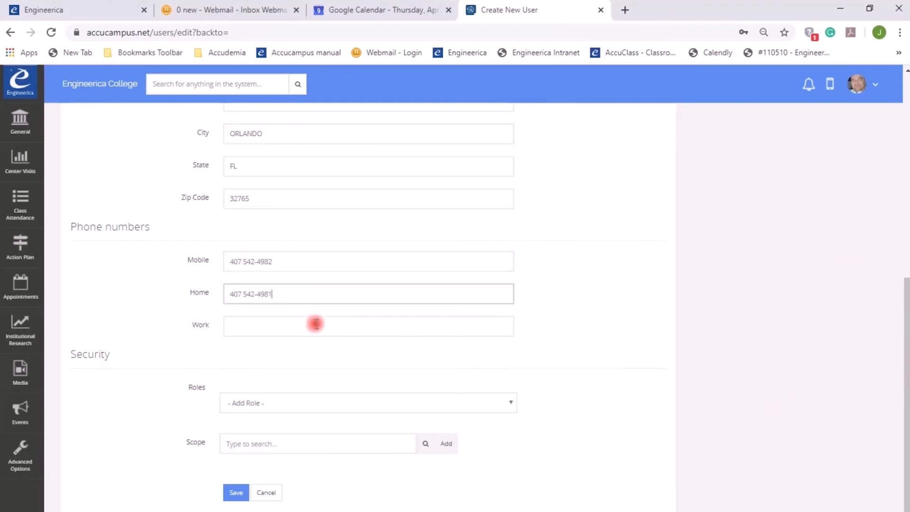
left_click(280, 332)
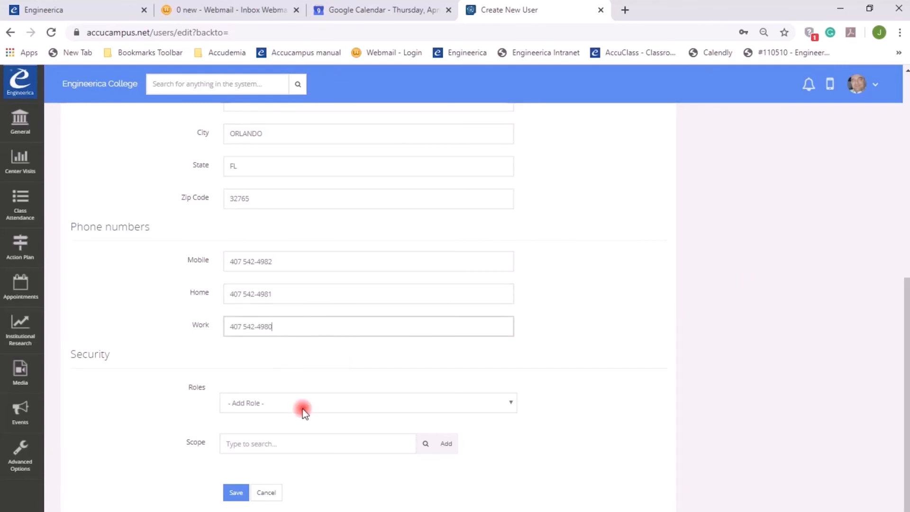
- Pick Student from the Roles dropdown, then list the Scope options and close them unchosen
left_click_drag(129, 368, 65, 368)
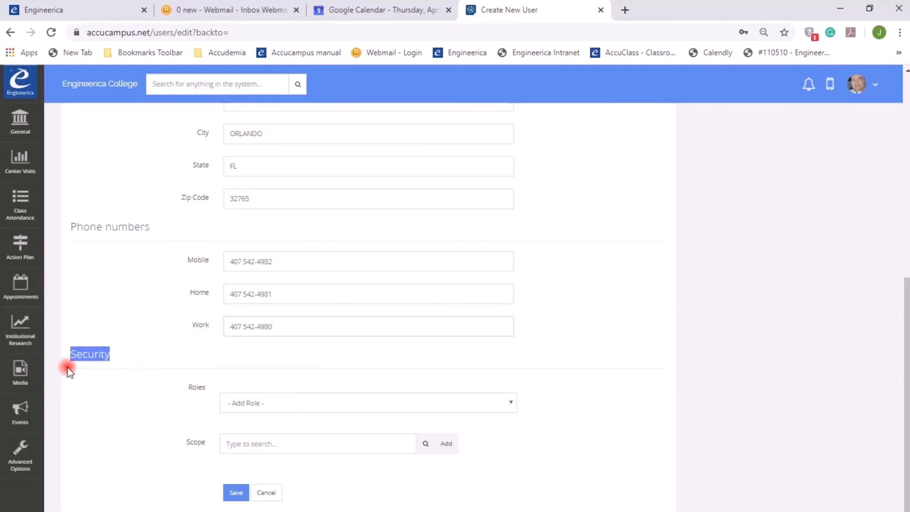
left_click(506, 408)
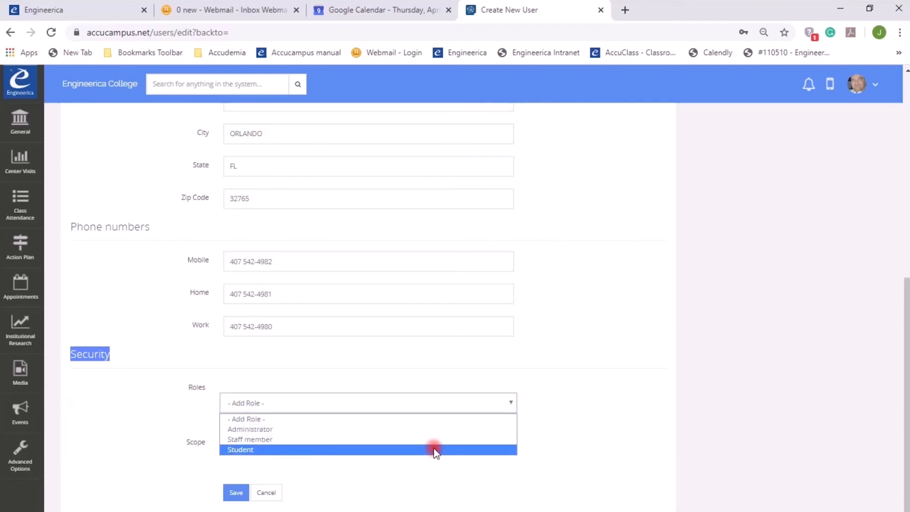
left_click(435, 449)
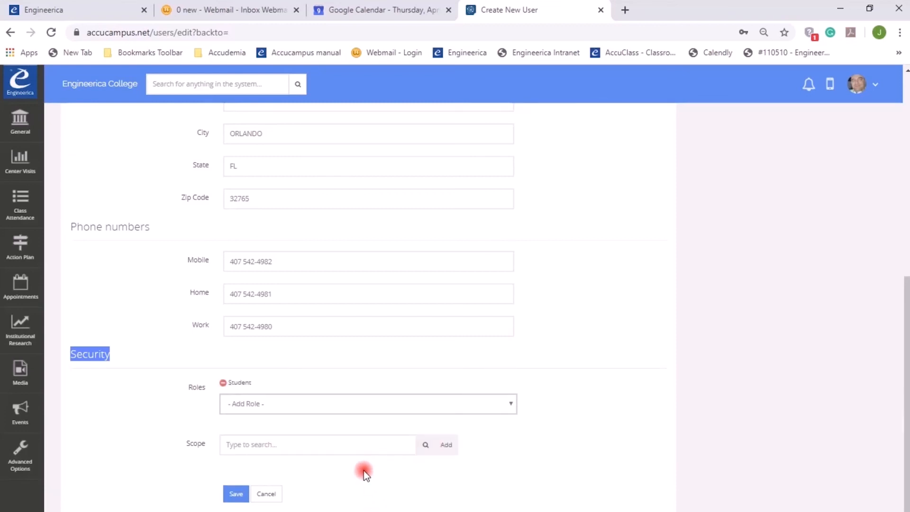
left_click(422, 446)
scroll(426, 451, "down", 1)
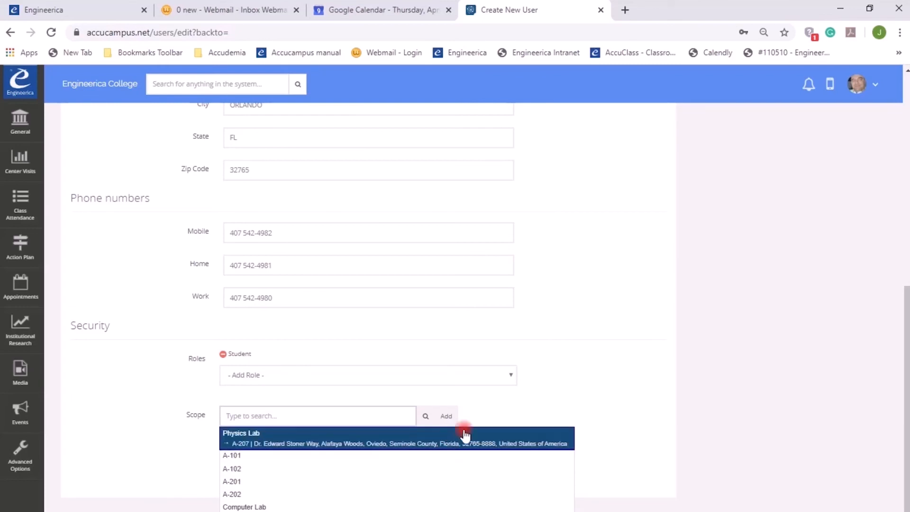
left_click(483, 414)
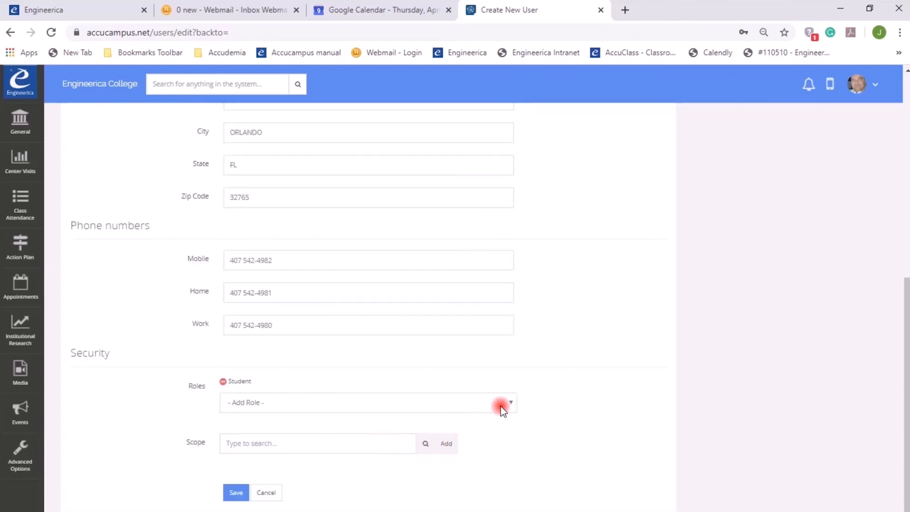